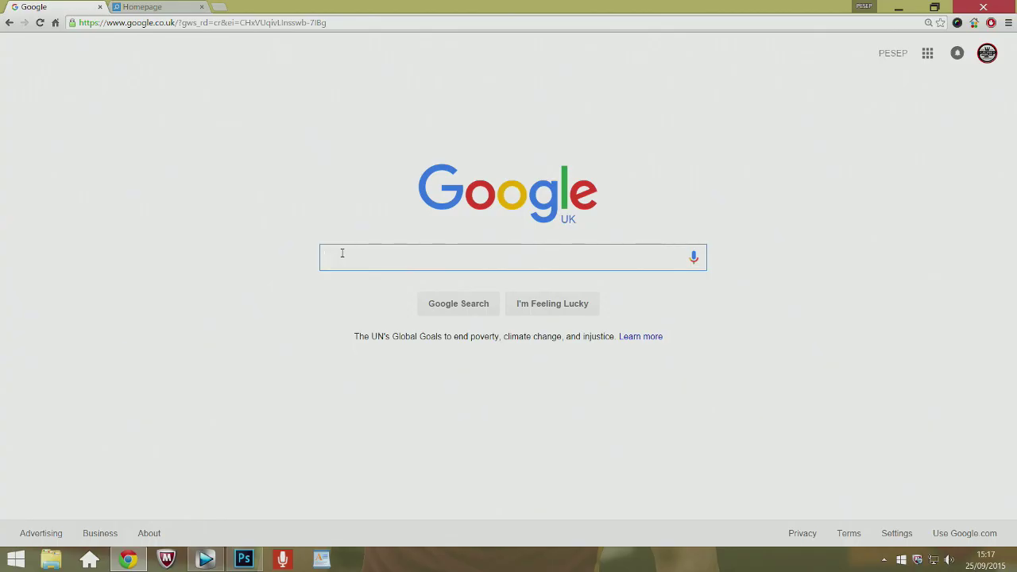
Step: Search Google for 'RONALDO DI LIMA' and show the image results
text(R)
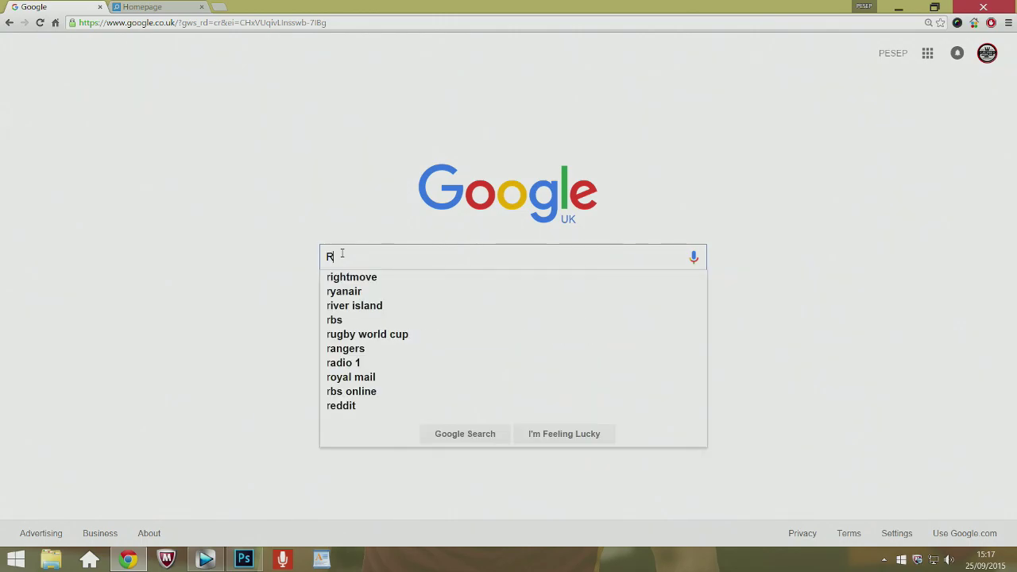
text(ONALDO DI)
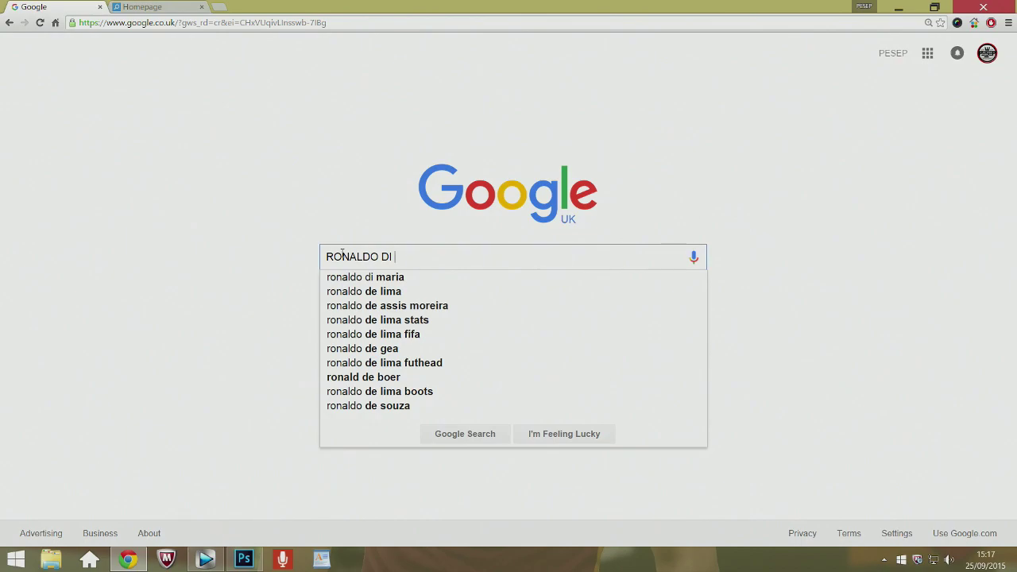
text( LIMA)
key(Return)
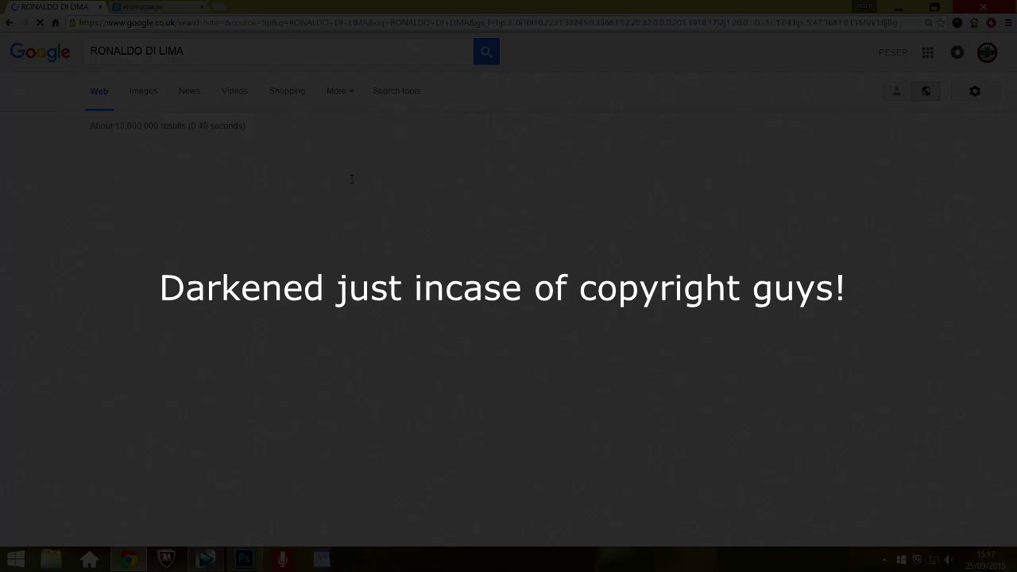
click(144, 92)
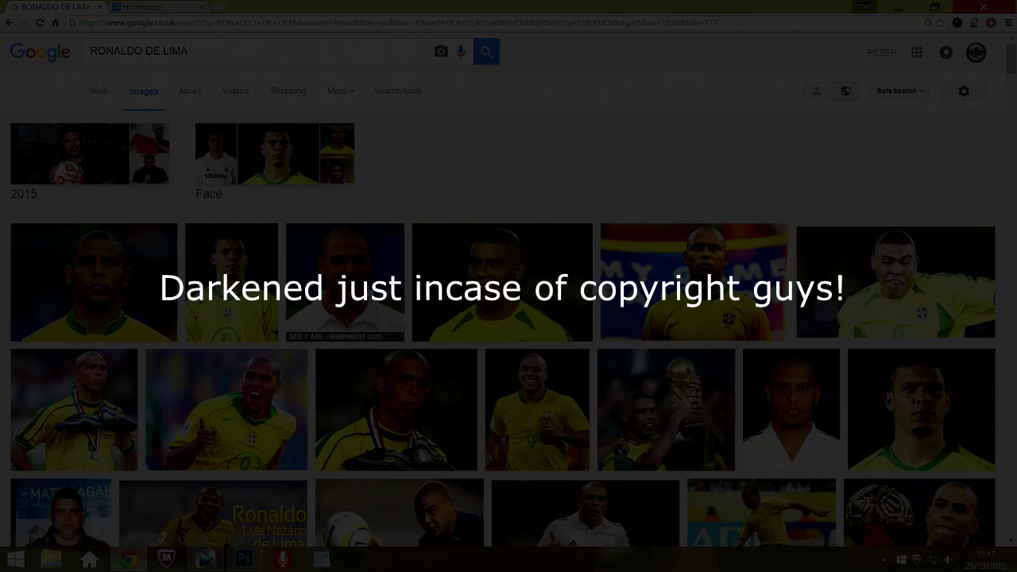
Step: Preview the third Ronaldo photo and bring up its save options, then close it and minimise Chrome
click(345, 286)
right_click(368, 292)
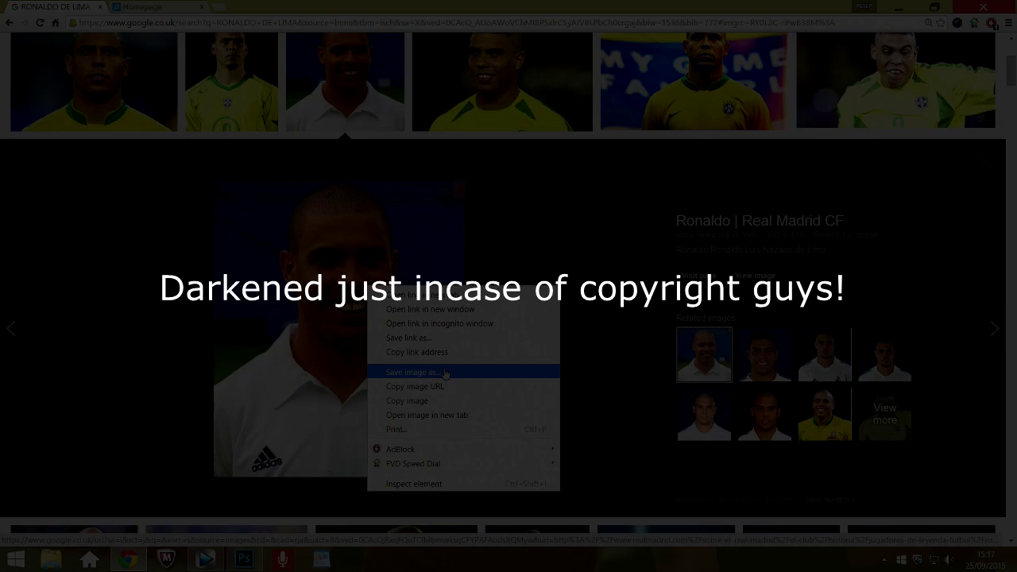
click(983, 164)
click(984, 164)
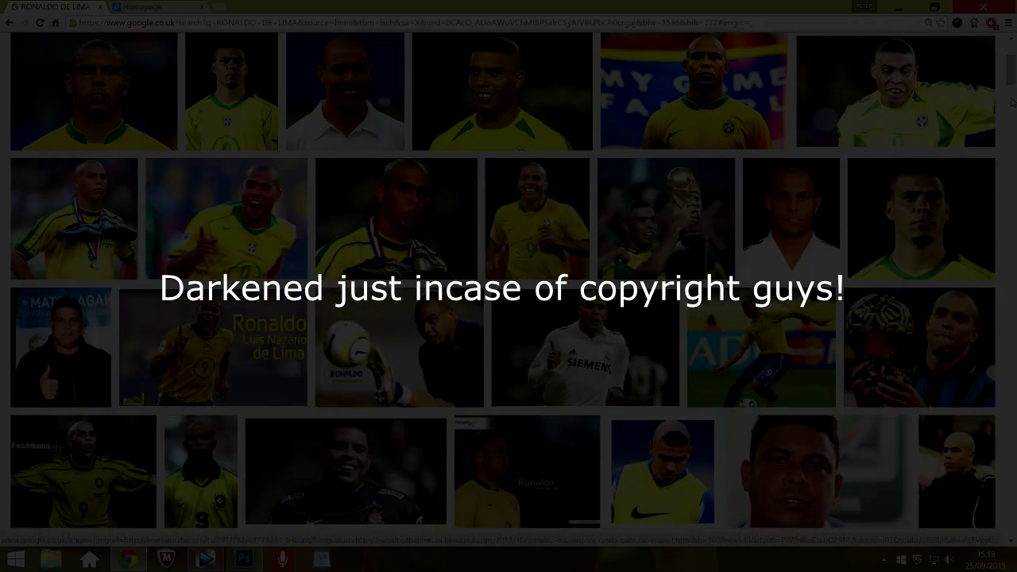
scroll(1010, 52, up, 3)
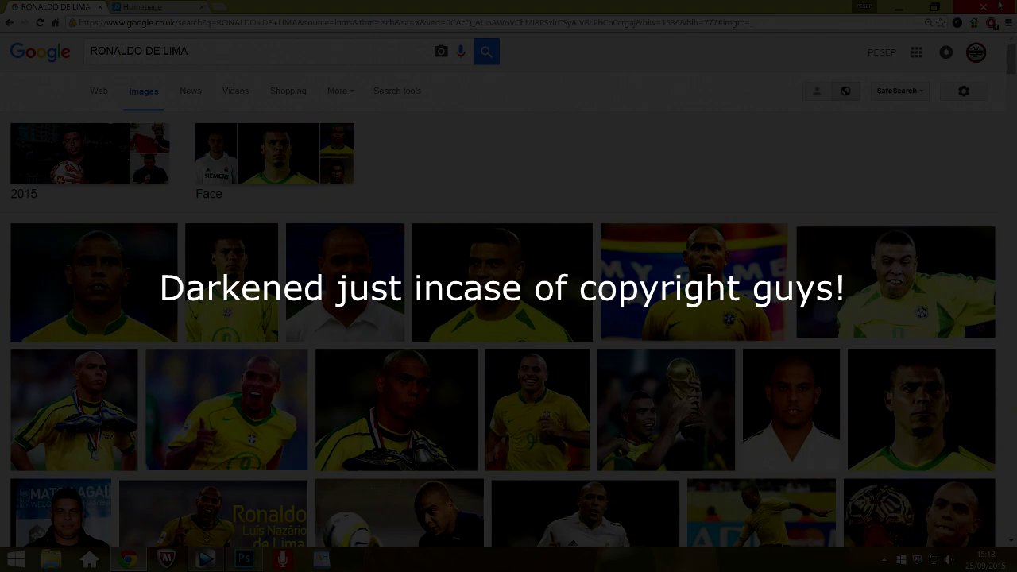
click(901, 8)
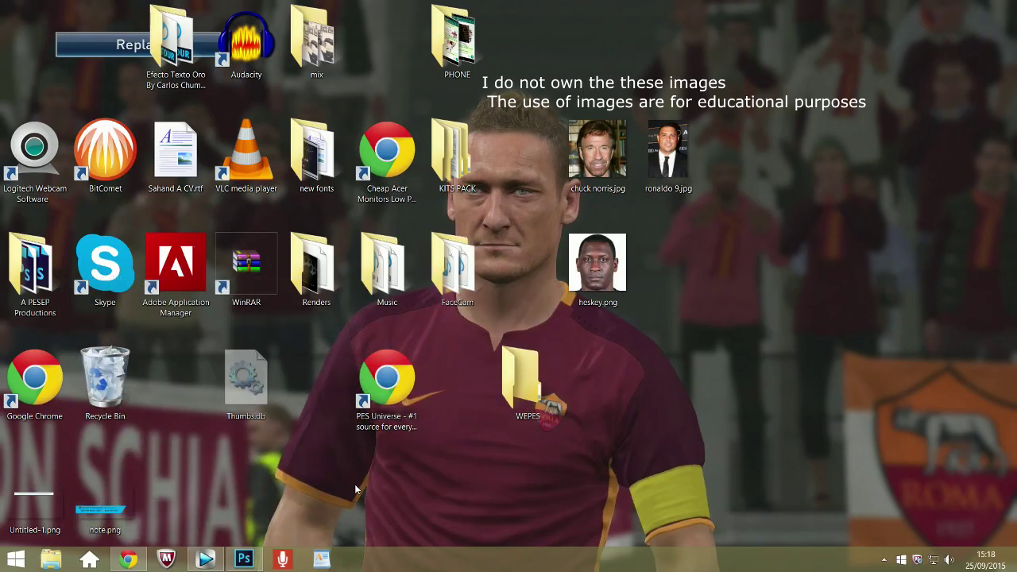
Step: Bring up the Photoshop Untitled-1 window preview from the taskbar
mouse_move(254, 562)
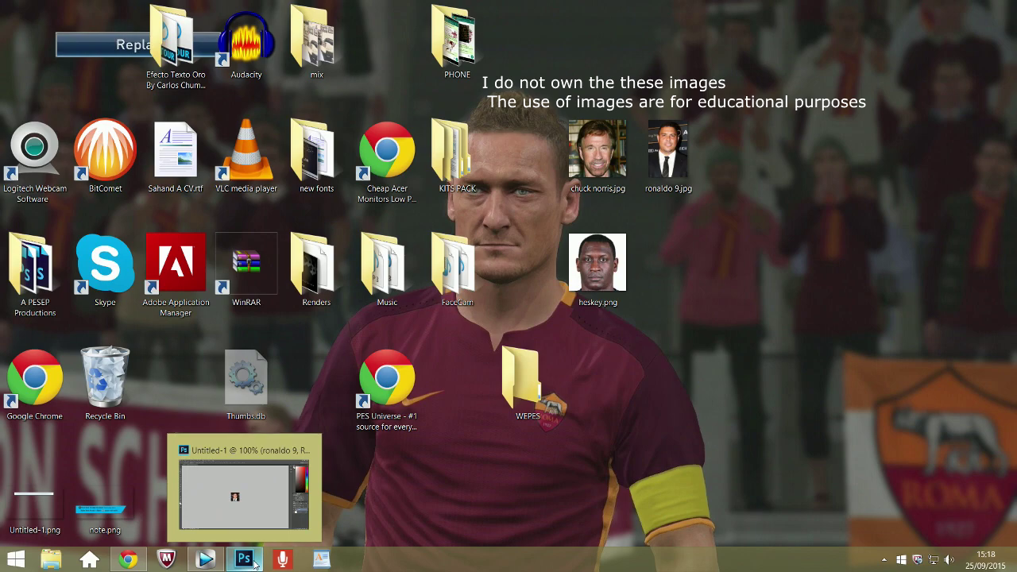
Step: Restore Photoshop and close the old Untitled-1 document without saving
click(254, 563)
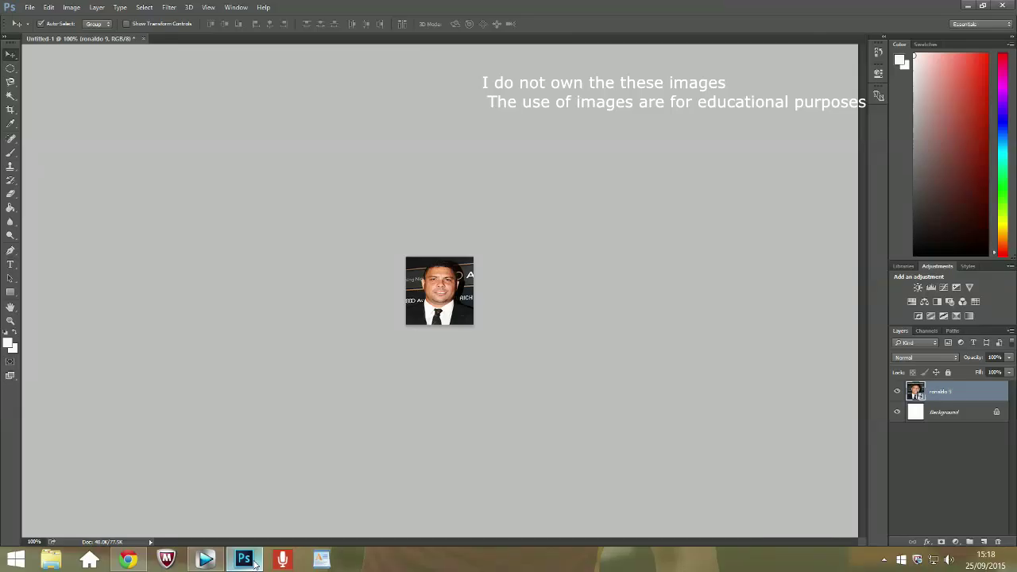
click(144, 39)
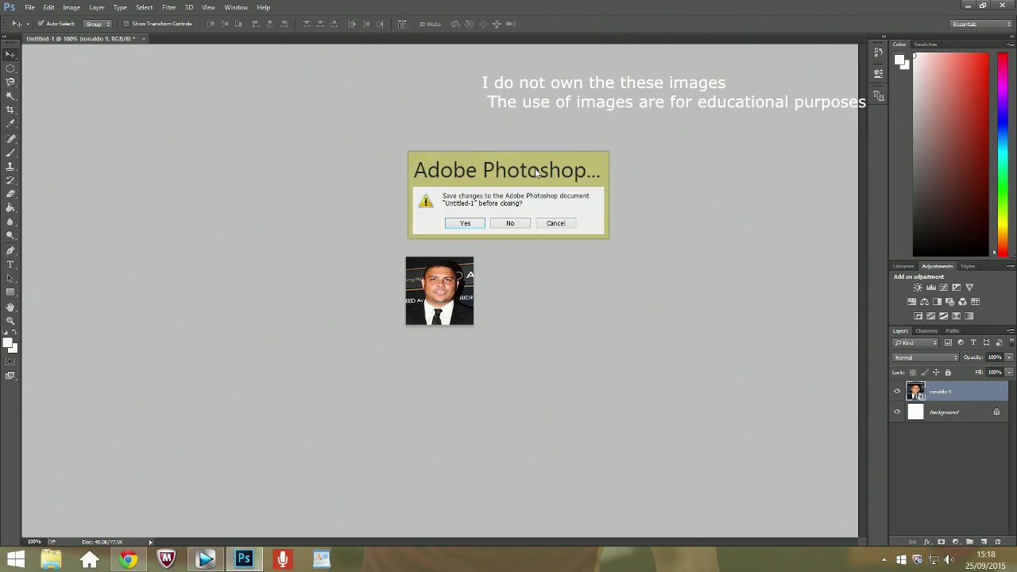
click(501, 225)
Step: Create a new white 128×128 pixel document from the Manager pic preset
click(28, 11)
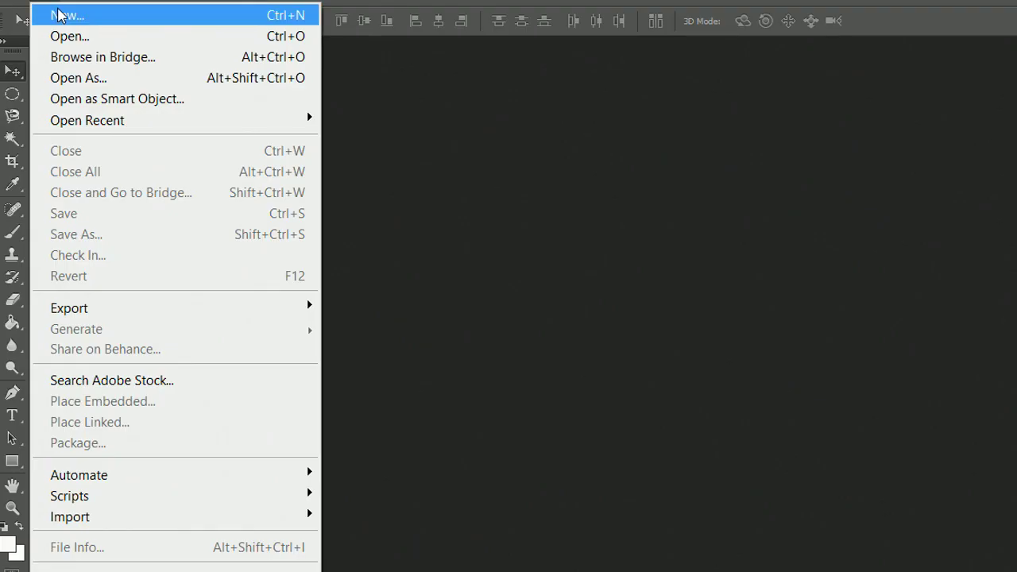
click(39, 19)
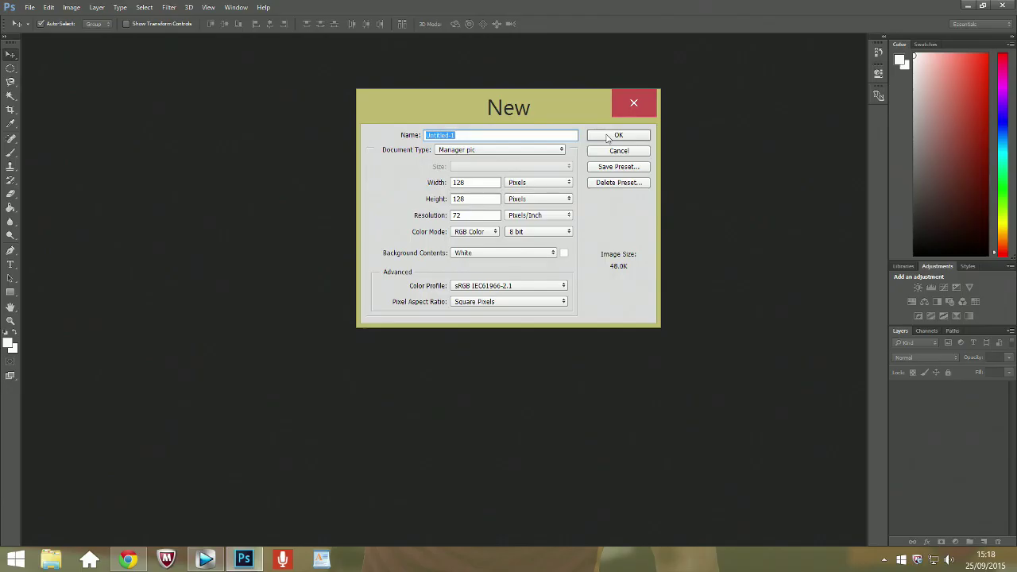
click(607, 137)
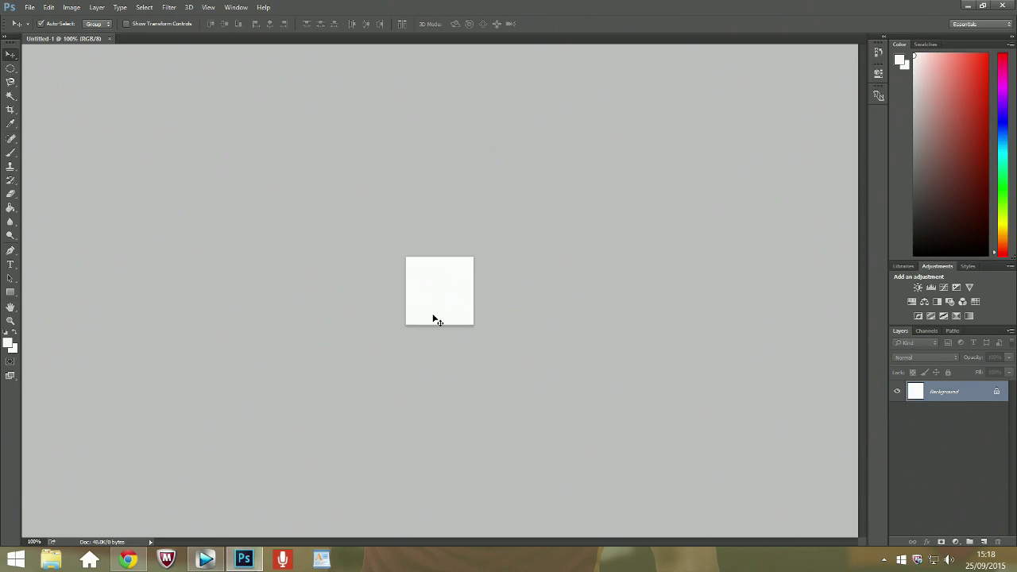
Step: Place ronaldo 9.jpg from the Desktop into the 128×128 document as an embedded layer
click(29, 8)
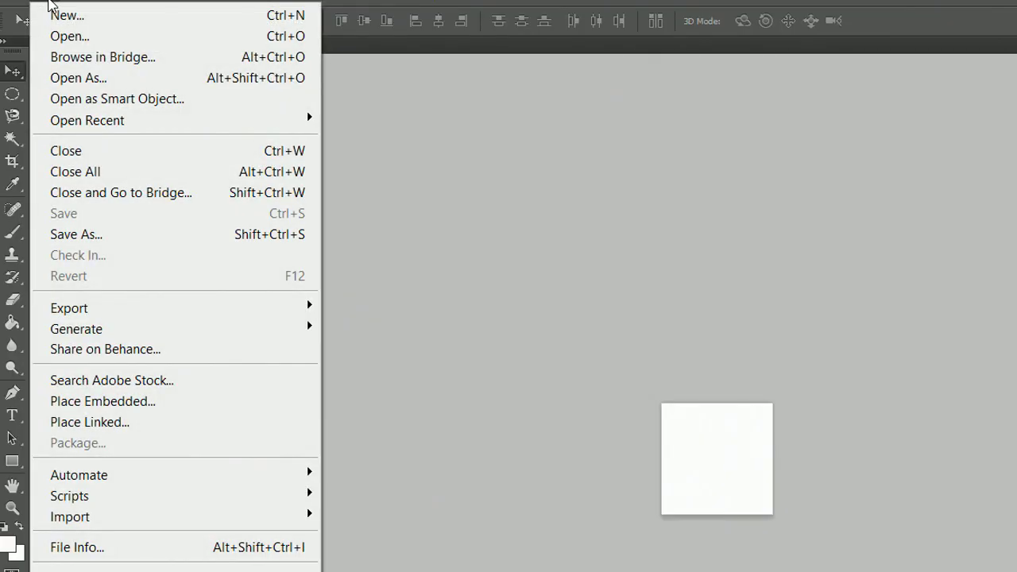
mouse_move(112, 200)
mouse_move(151, 305)
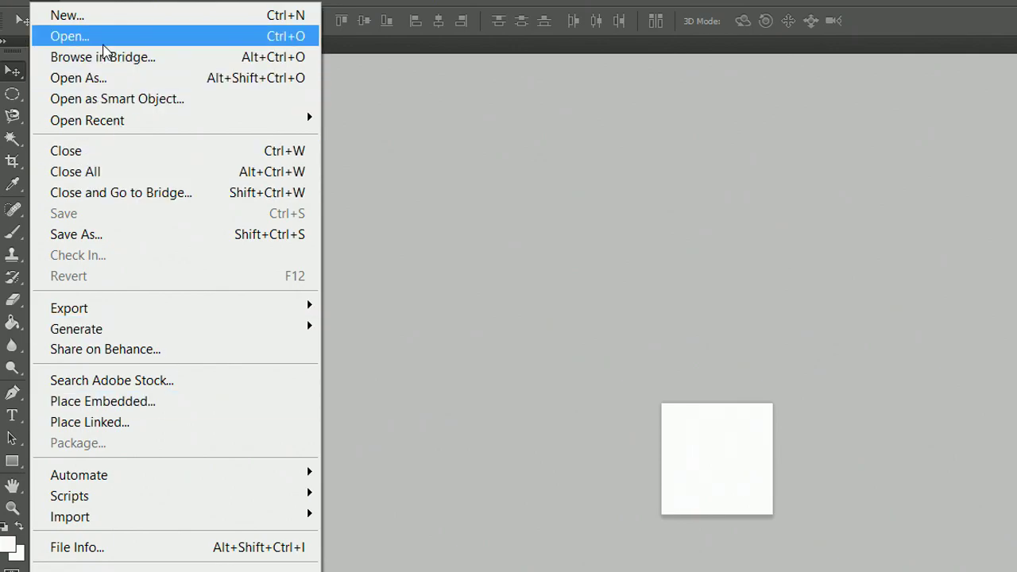
click(169, 408)
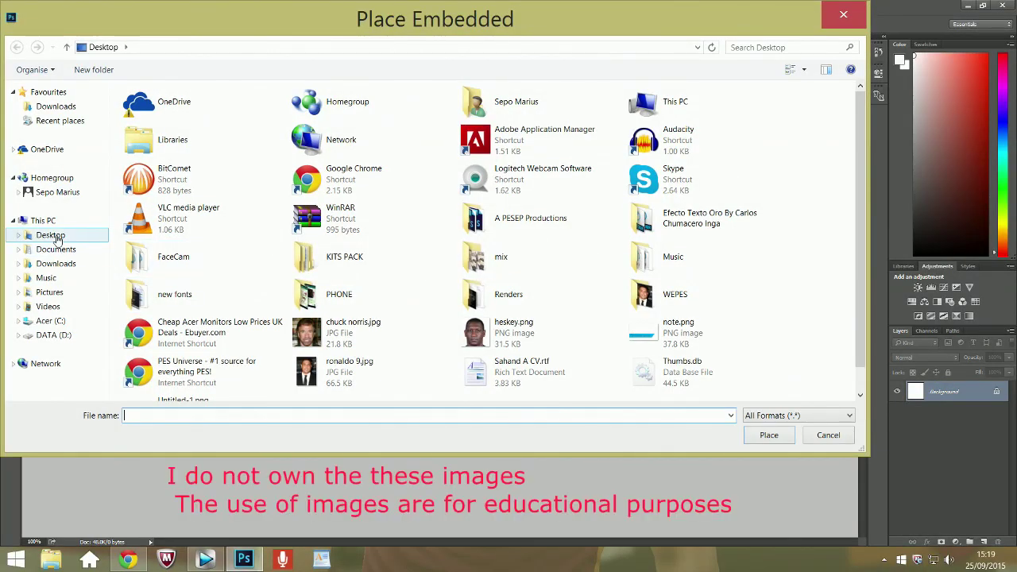
click(55, 237)
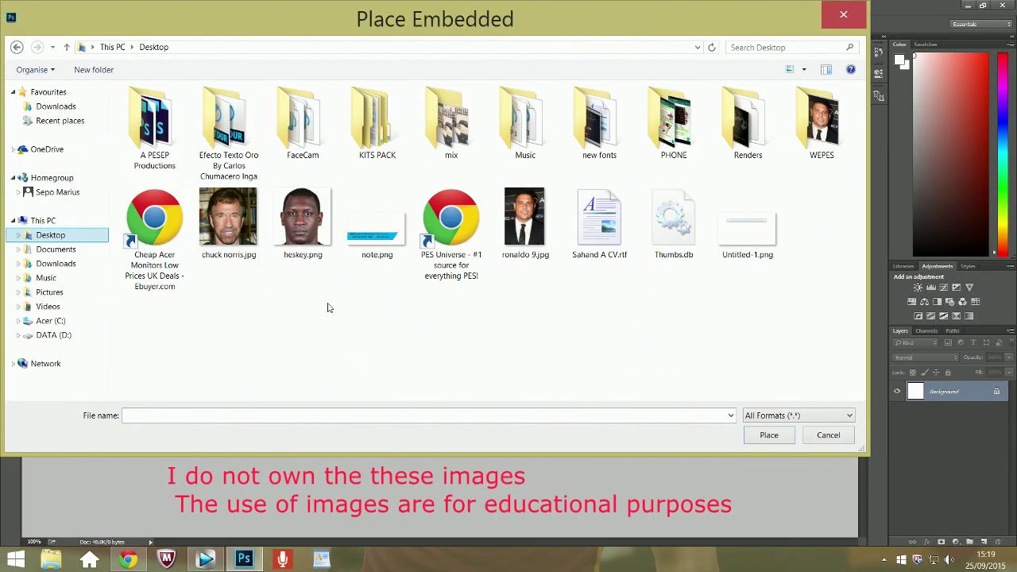
double_click(529, 232)
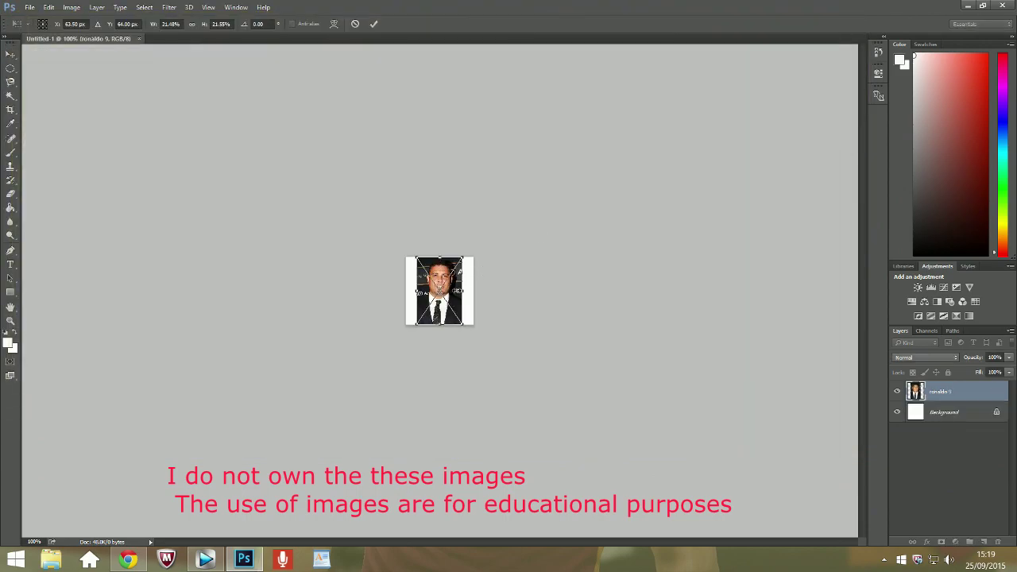
Step: Stretch the placed photo out to the canvas's left, right and top edges, commit it, and nudge it down two pixels
drag(463, 291, 473, 290)
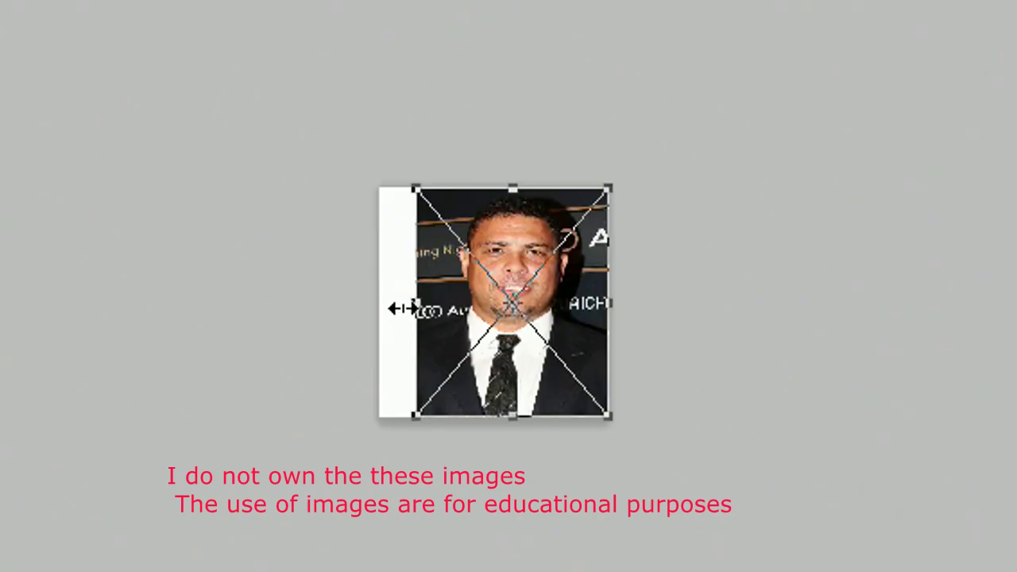
drag(412, 292, 401, 293)
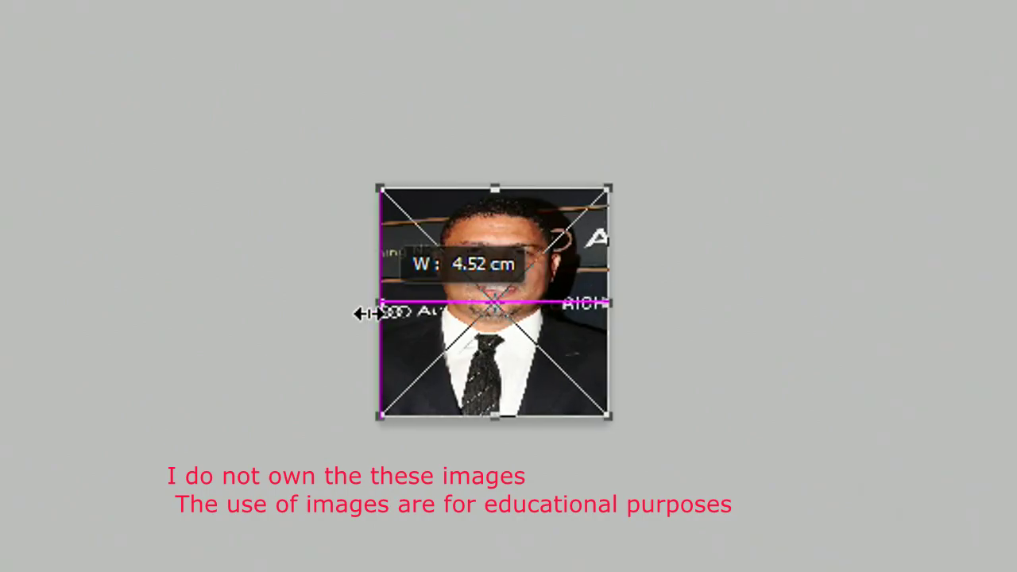
drag(498, 186, 499, 144)
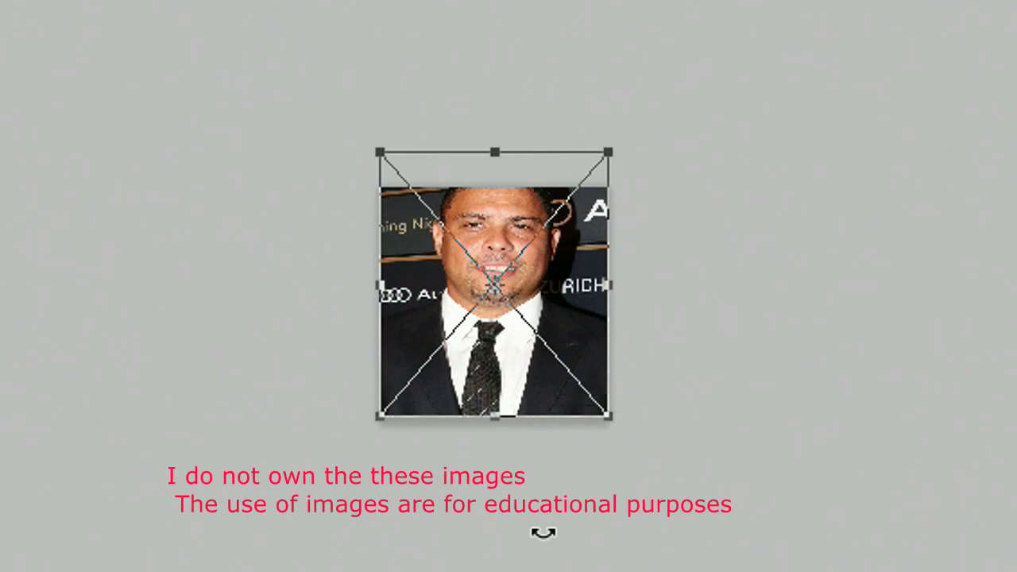
key(Return)
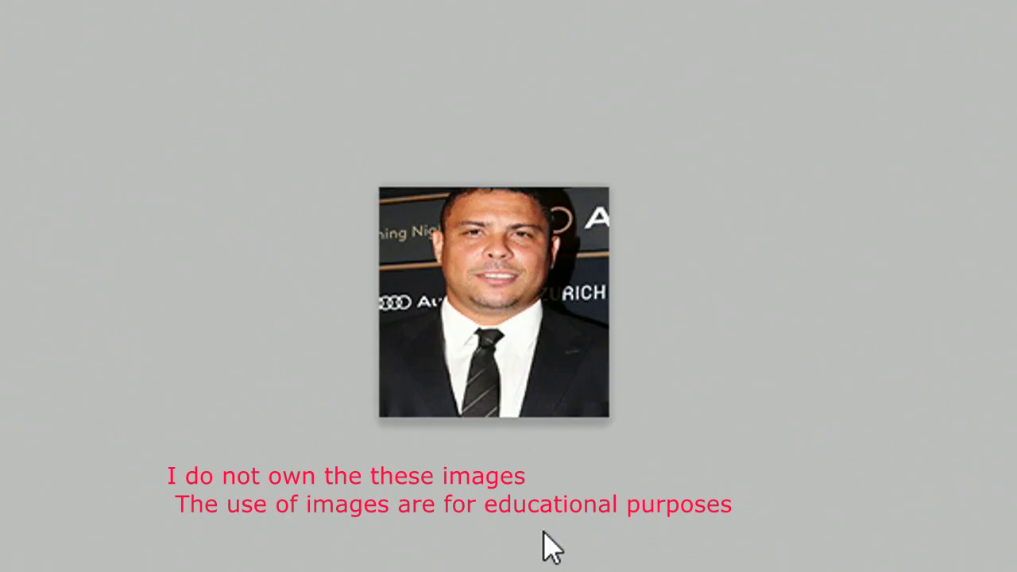
key(Down)
key(Down)
key(Down)
key(Down)
key(Down)
key(Down)
key(Down)
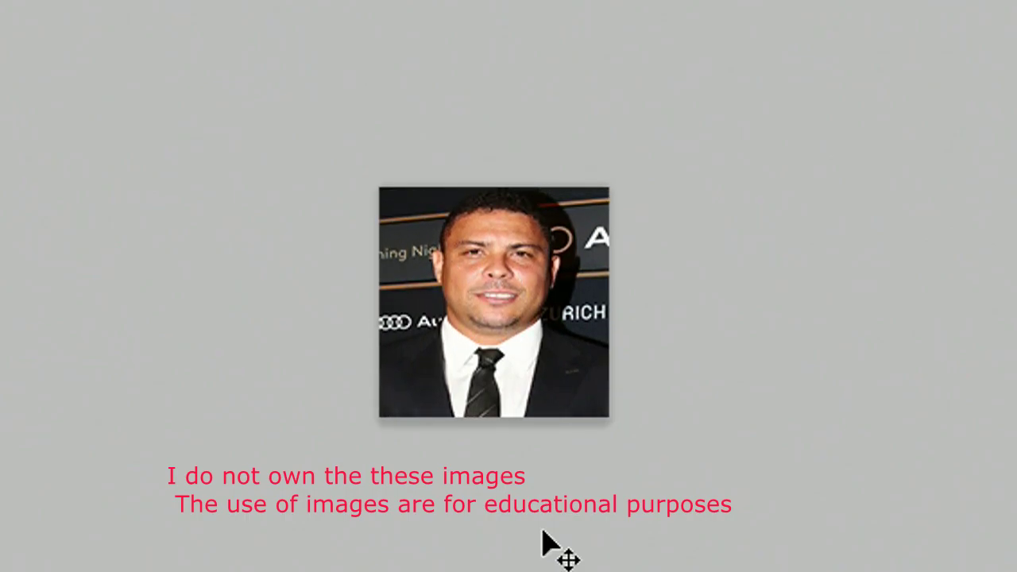
key(Down)
key(Down)
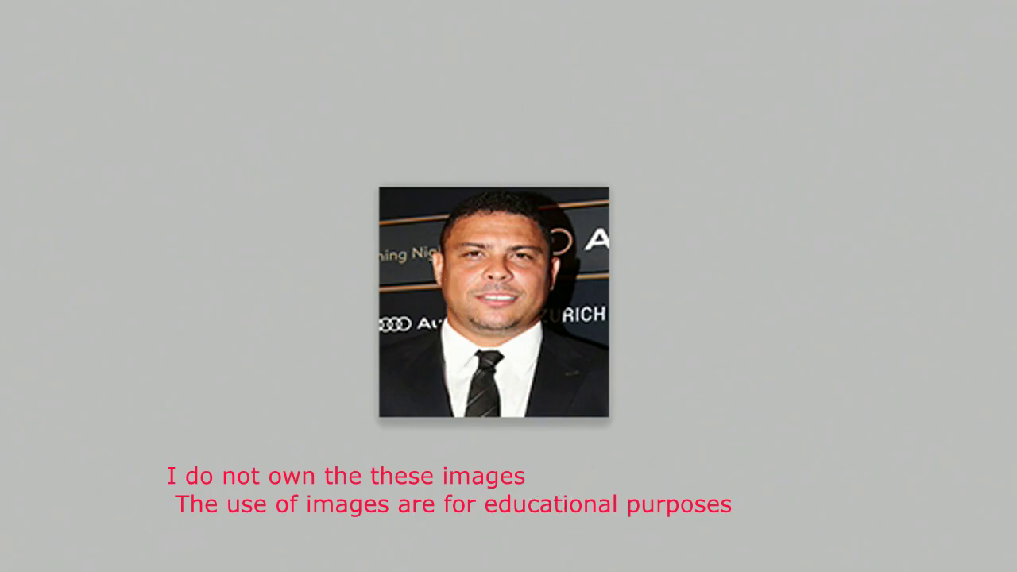
key(alt+f)
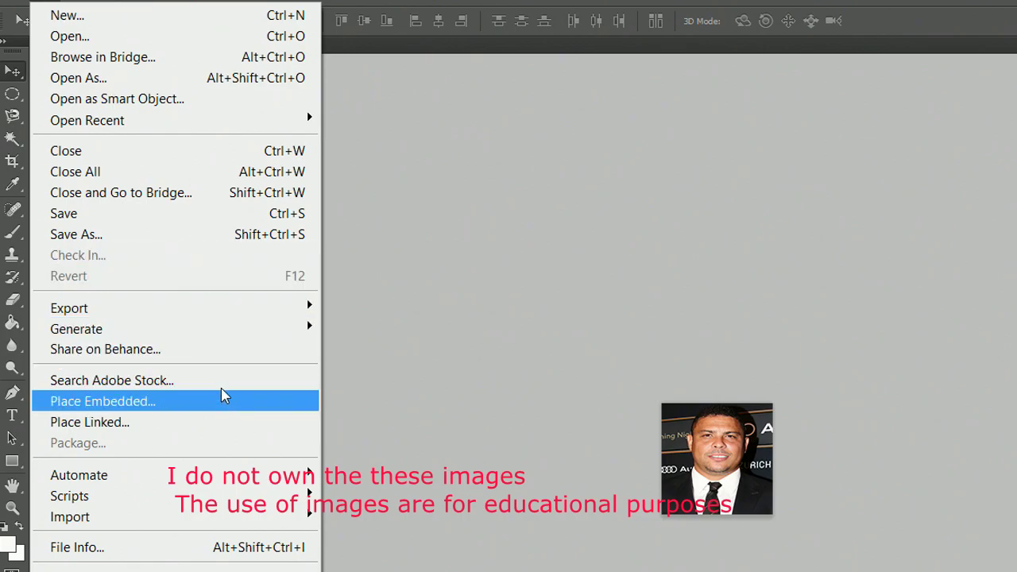
Step: Reveal the File > Export options, including Save for Web (Legacy)
mouse_move(228, 311)
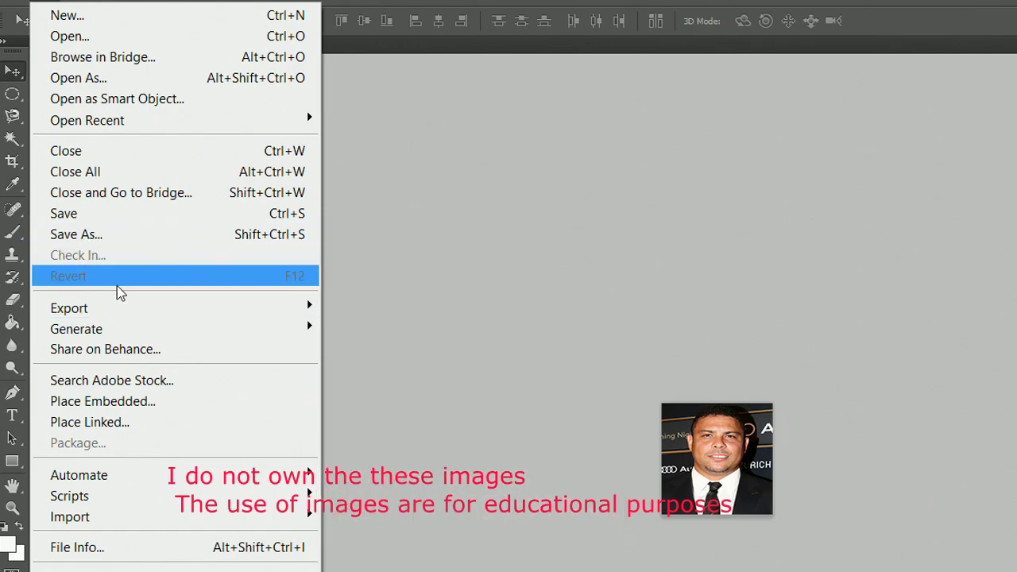
mouse_move(119, 308)
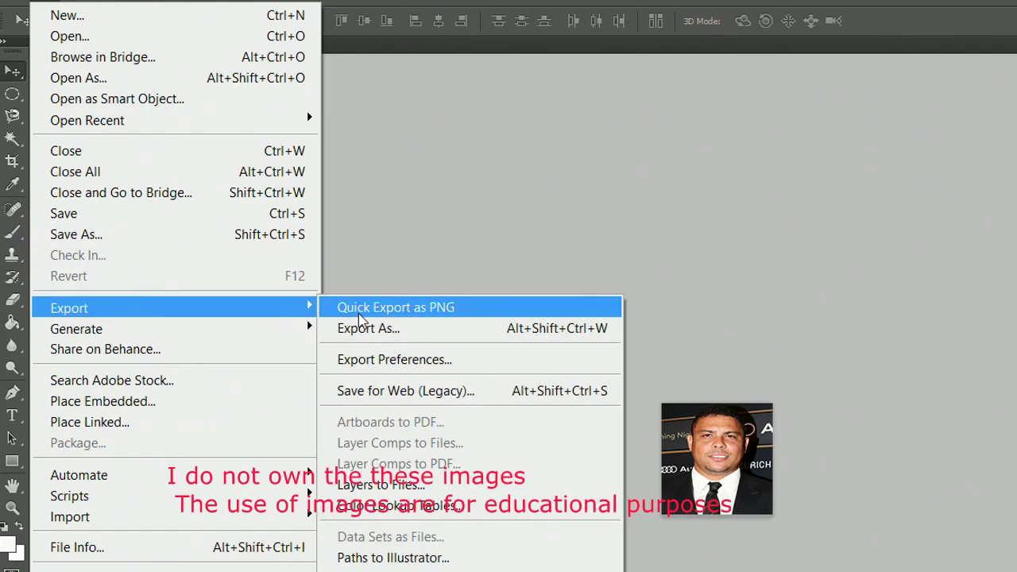
Step: Export the image with Save for Web as a JPEG named 'RONALOD 9' on the Desktop
click(389, 391)
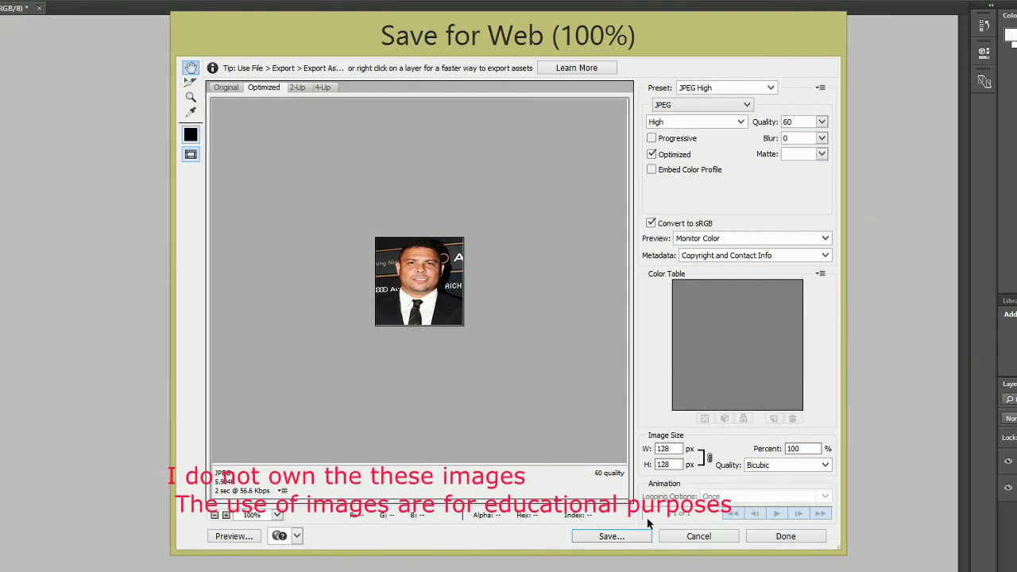
click(748, 104)
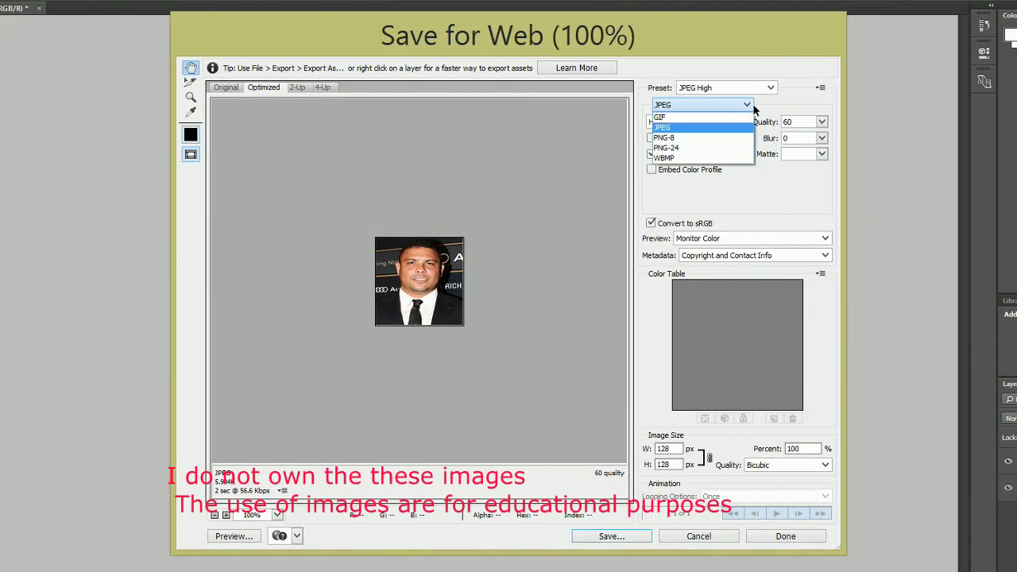
click(688, 127)
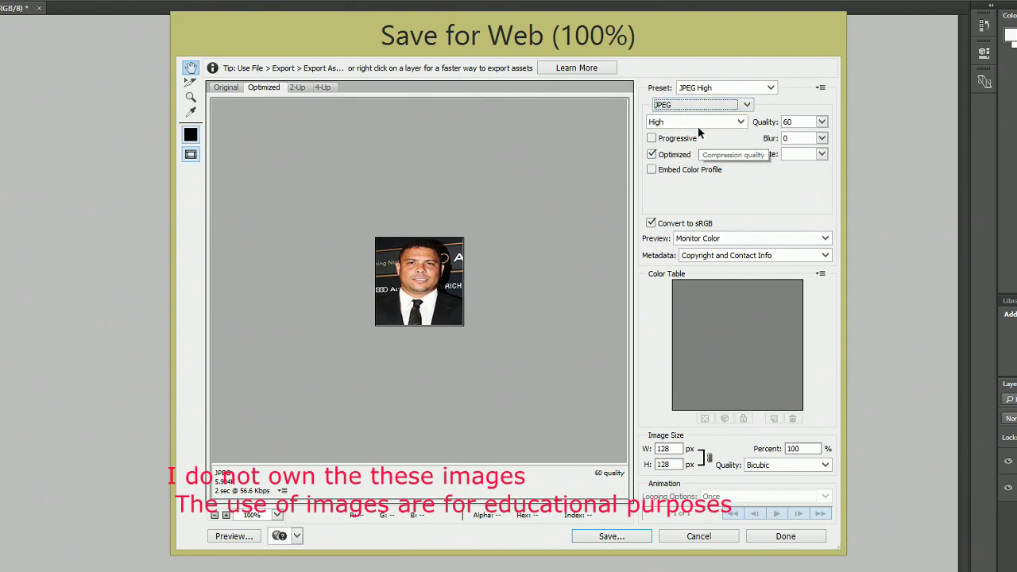
click(613, 539)
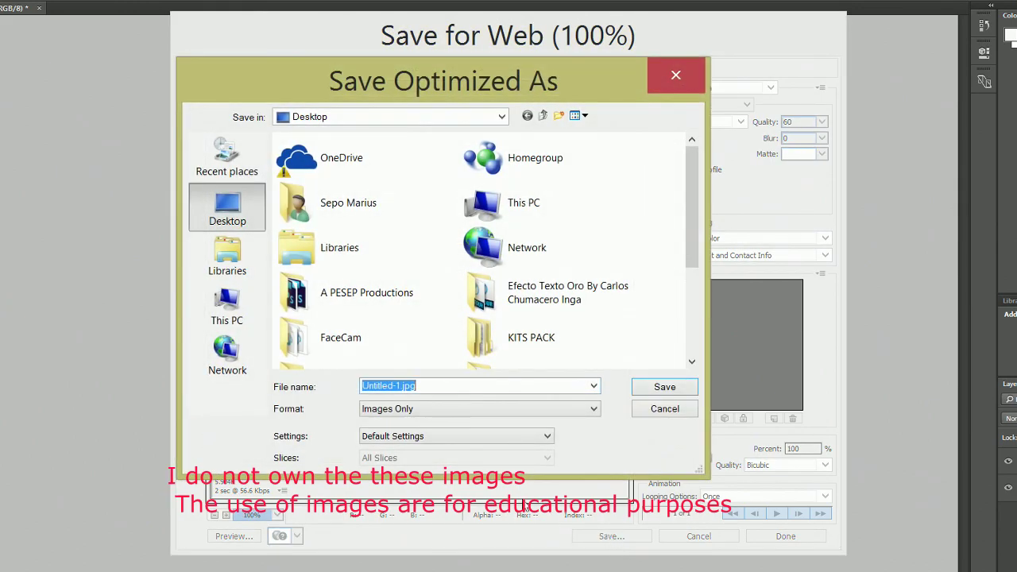
drag(693, 233, 681, 369)
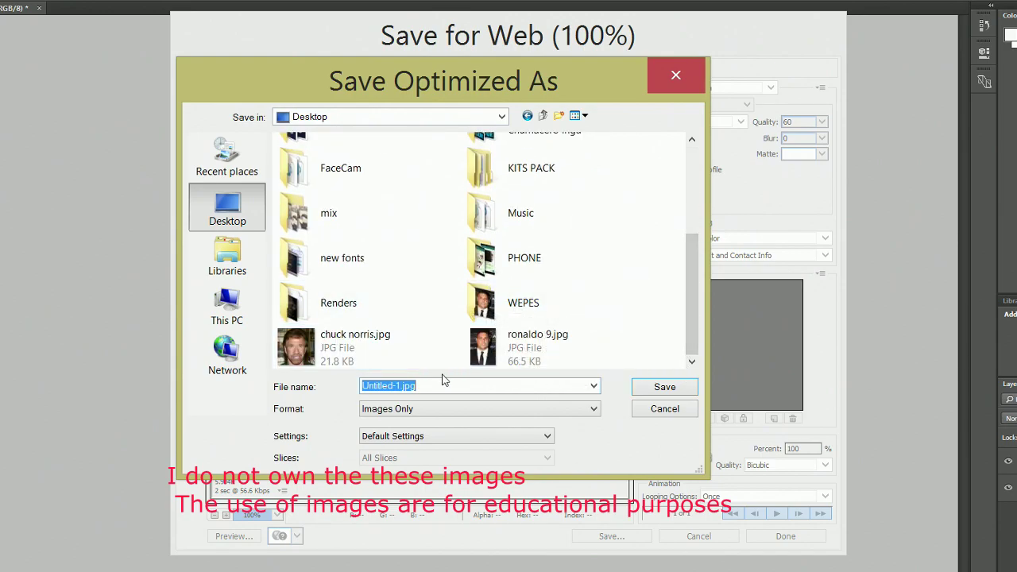
text(RONAL)
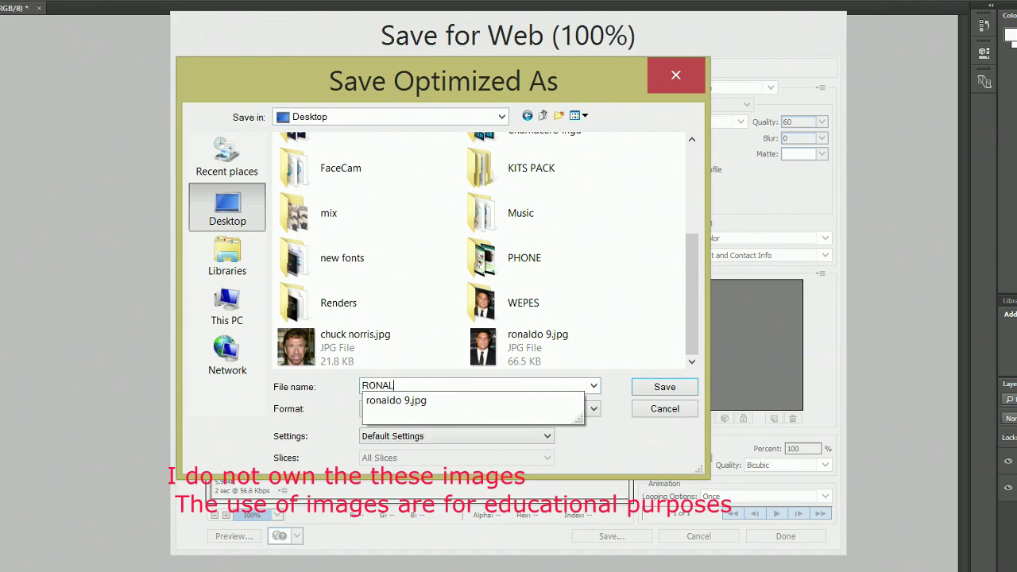
text(OD 9)
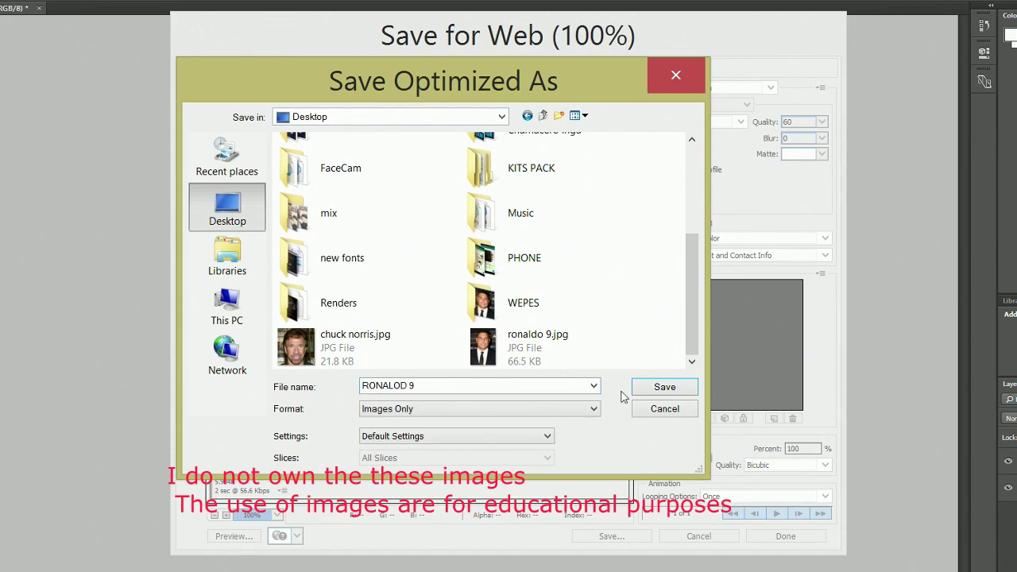
click(665, 387)
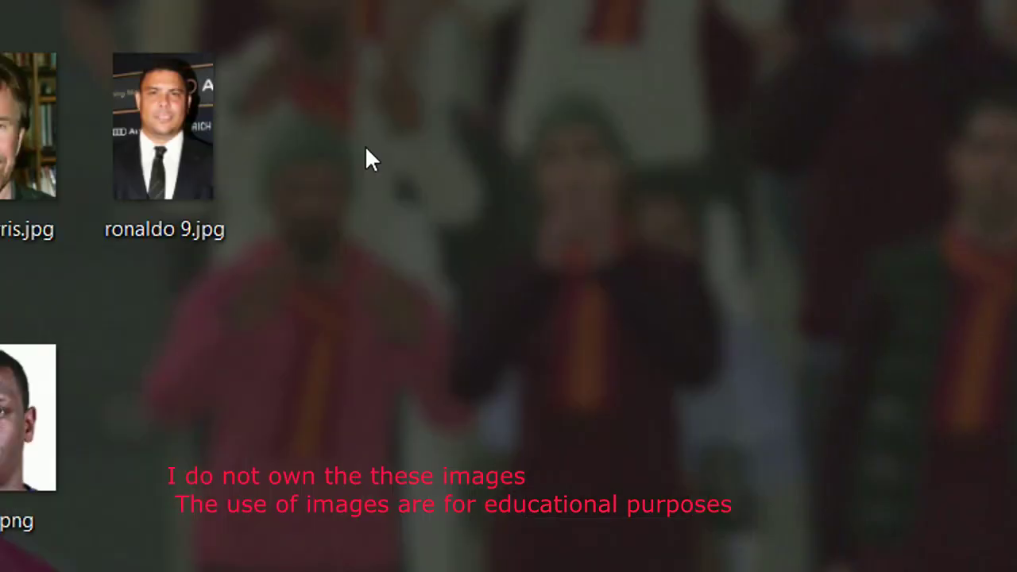
Step: Position the WEPES folder on the desktop, keep its name, and drop RONALOD-9.jpg onto it
drag(512, 568, 513, 134)
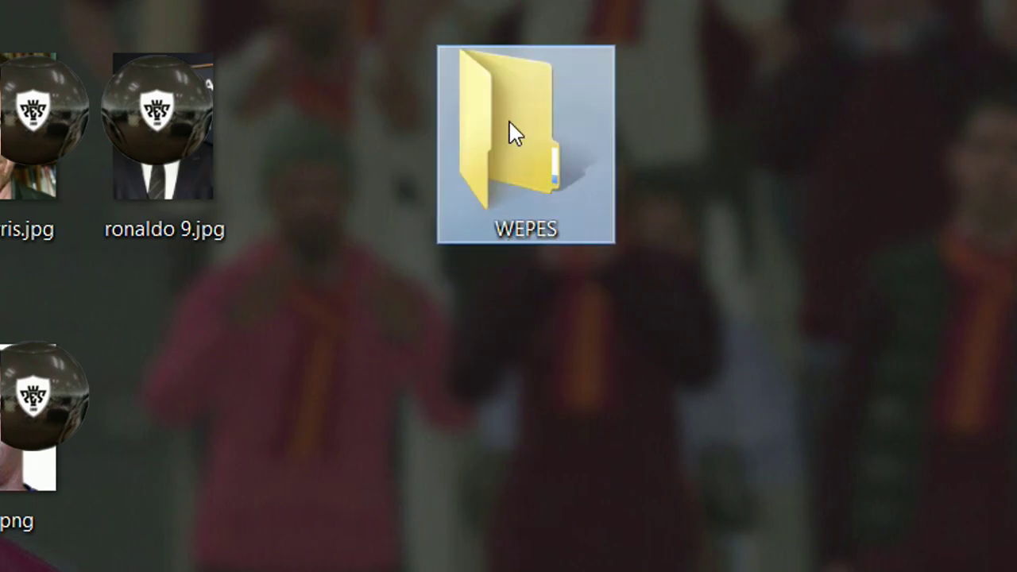
right_click(521, 190)
key(m)
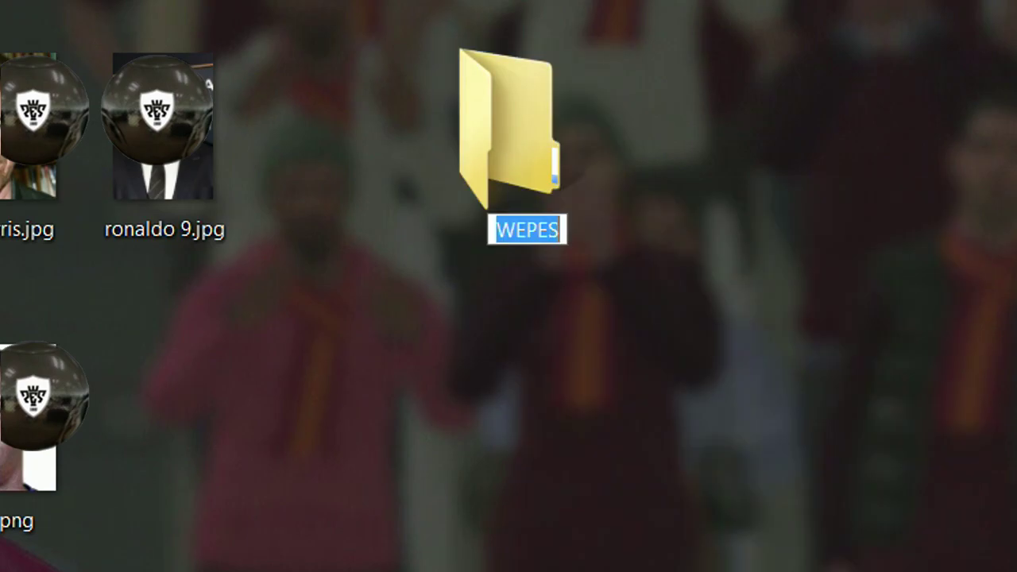
key(Return)
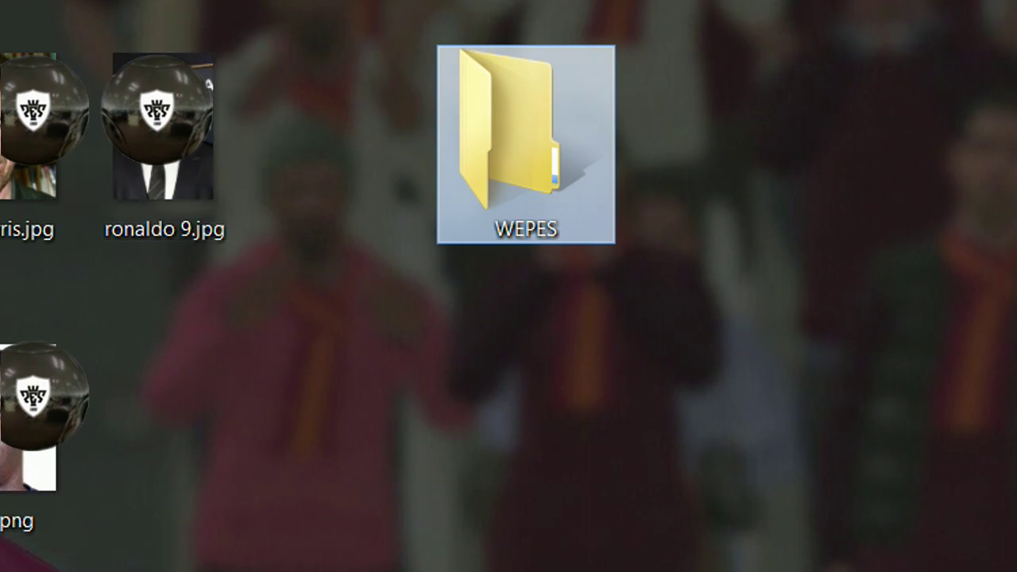
drag(391, 568, 513, 205)
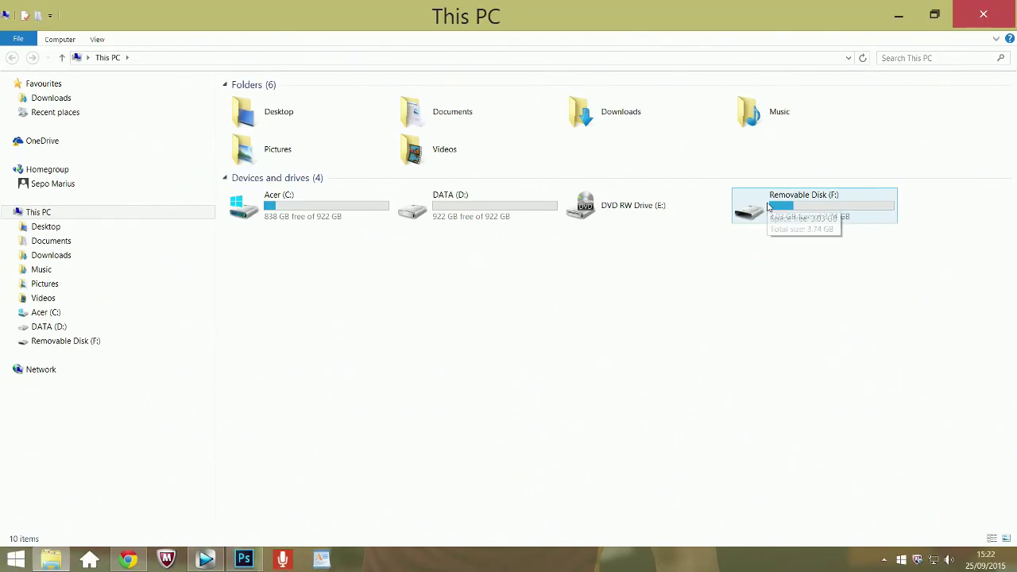
Step: Open Removable Disk (F:), restore its window down, and drag the WEPES folder into it
double_click(768, 205)
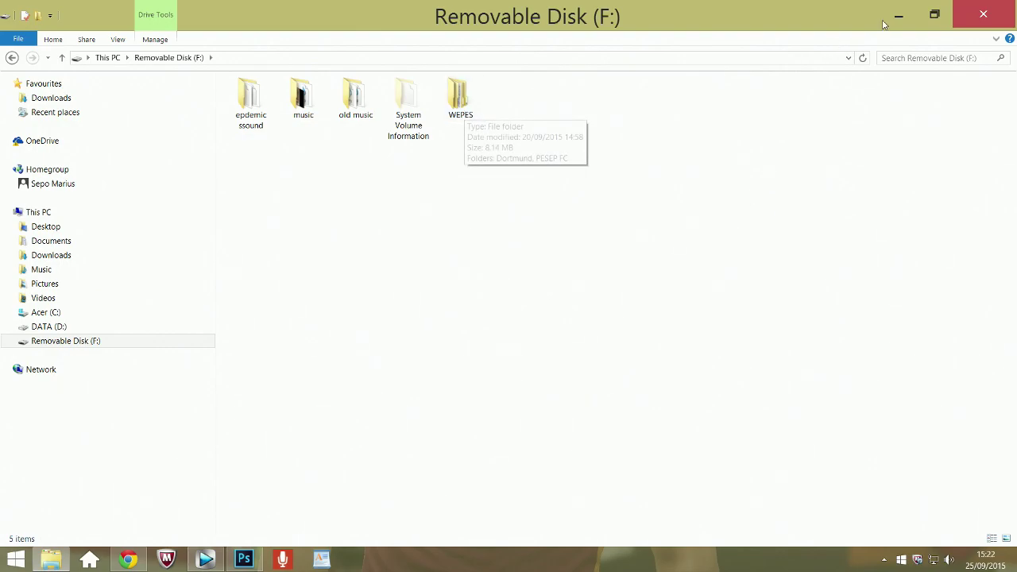
click(933, 15)
mouse_move(819, 158)
mouse_down()
mouse_move(564, 153)
mouse_move(819, 143)
mouse_up()
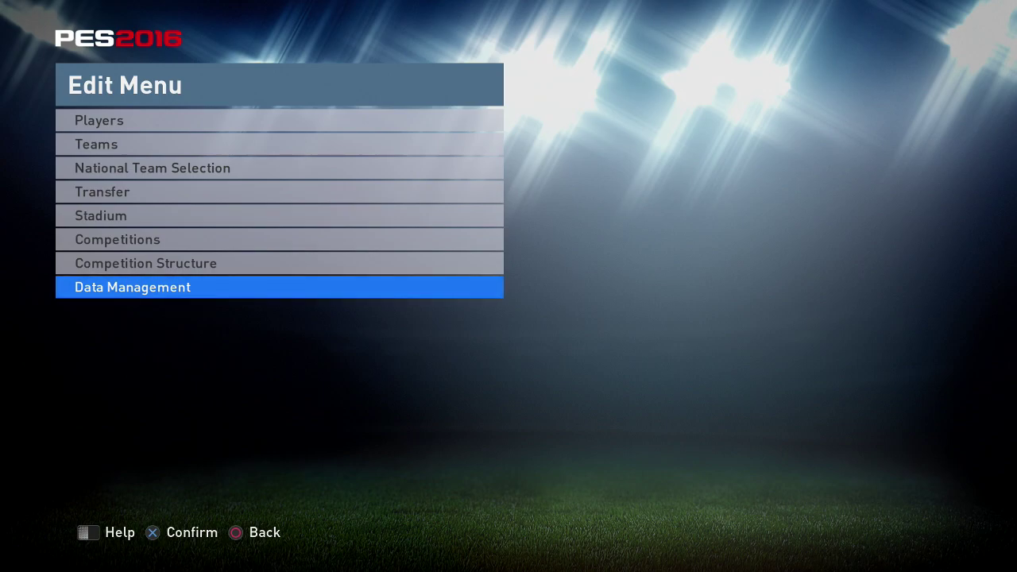
Step: Go to Data Management > Import Images and highlight Manager Photo as the image type
key(Return)
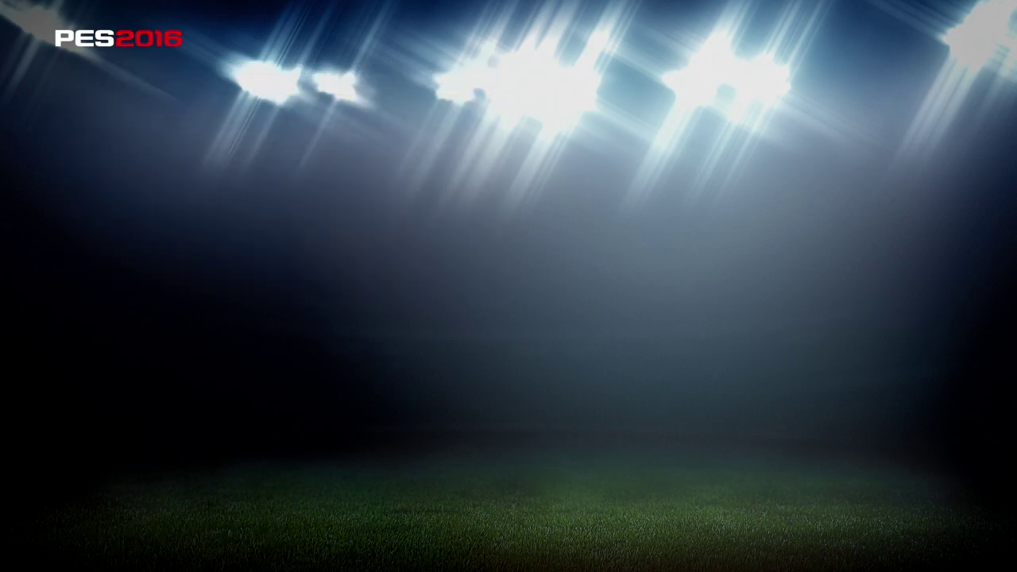
key(Down)
key(Down)
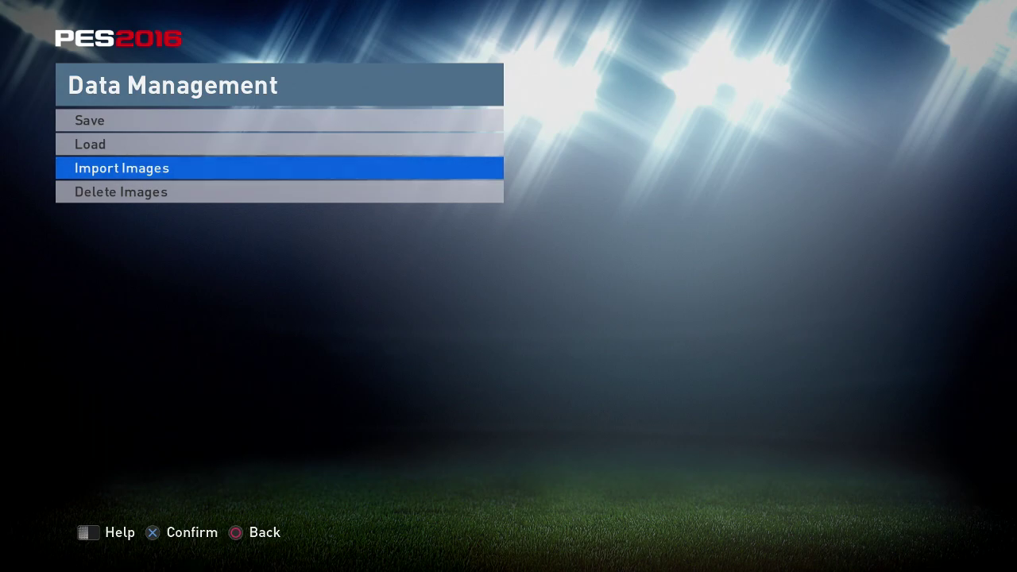
key(Return)
key(Down)
key(Down)
key(Down)
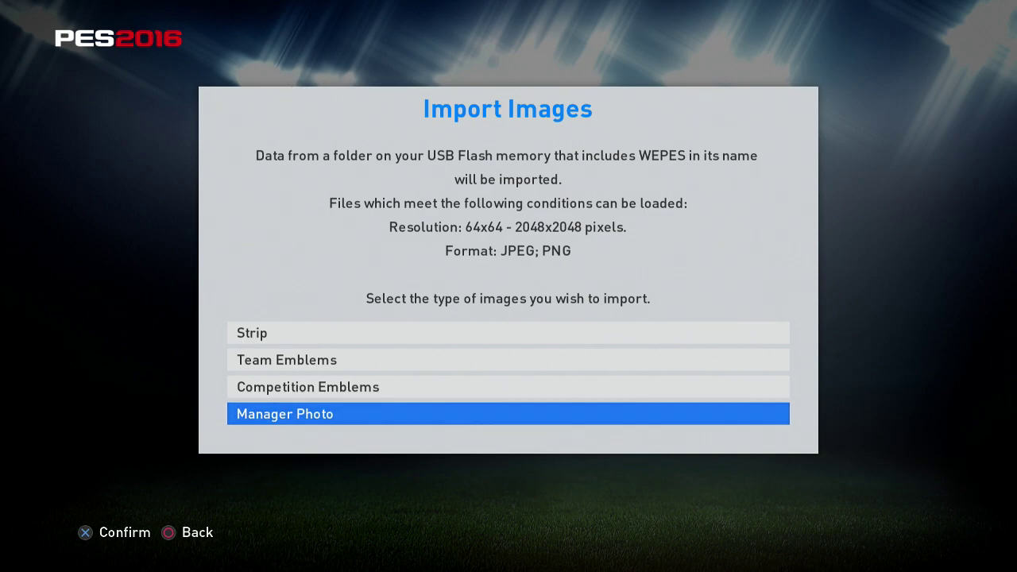
Step: Confirm Manager Photo, choose the Sony Storage Media device, and enable Import Selected Images
key(Return)
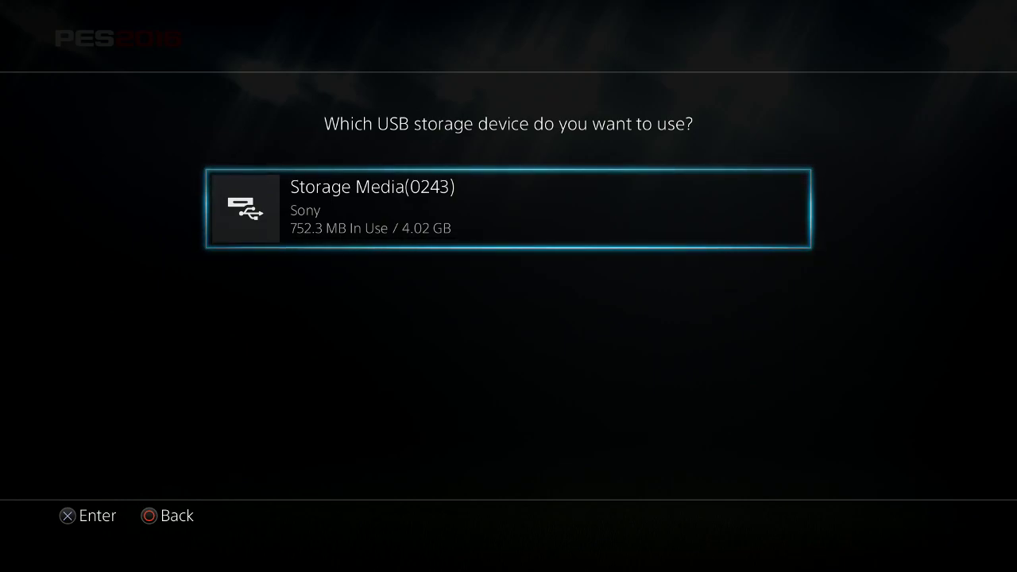
key(Return)
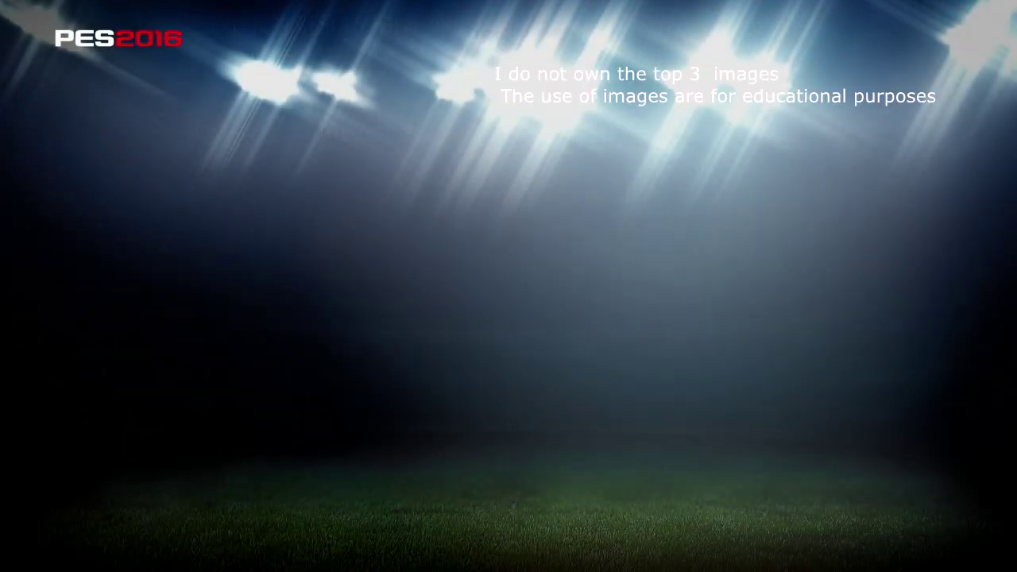
key(Down)
key(Return)
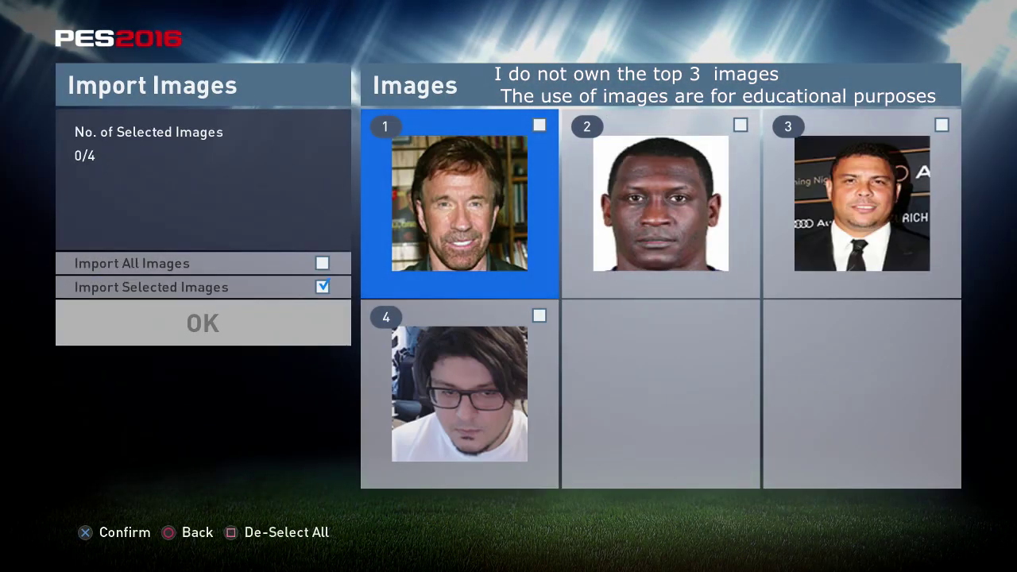
Step: Browse the four photo thumbnails found in the WEPES folder
key(Right)
key(Right)
key(Left)
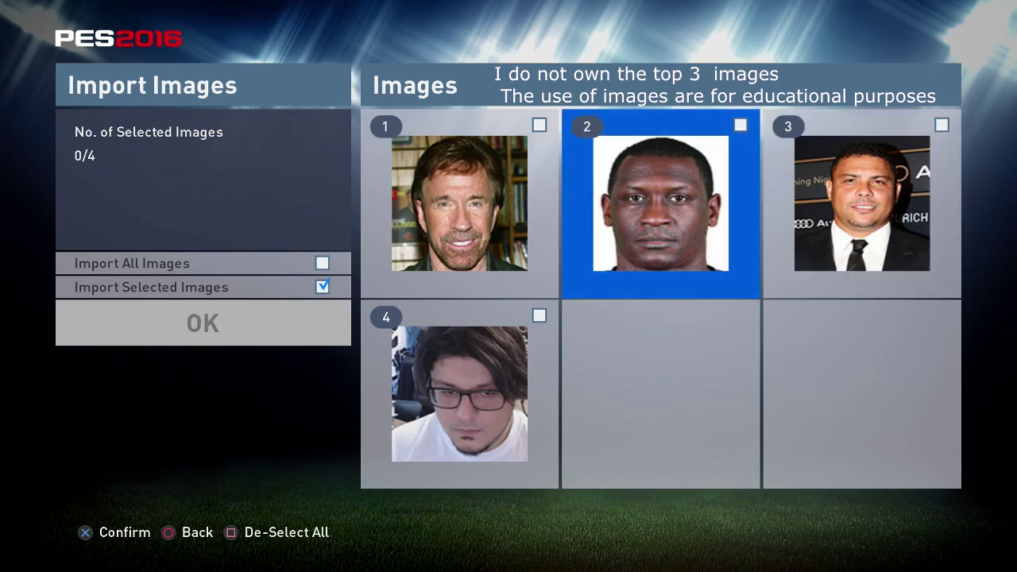
key(Left)
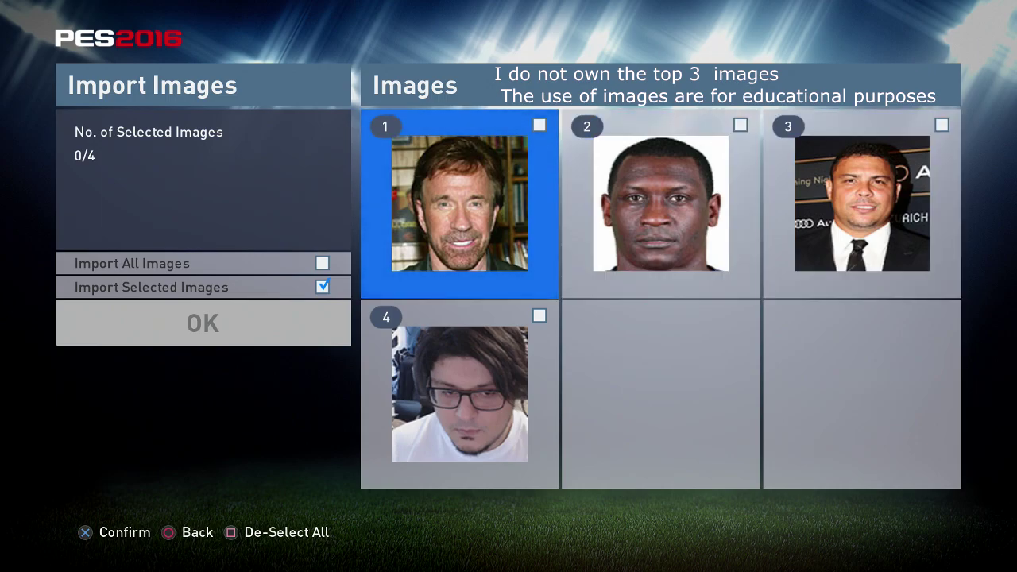
key(Down)
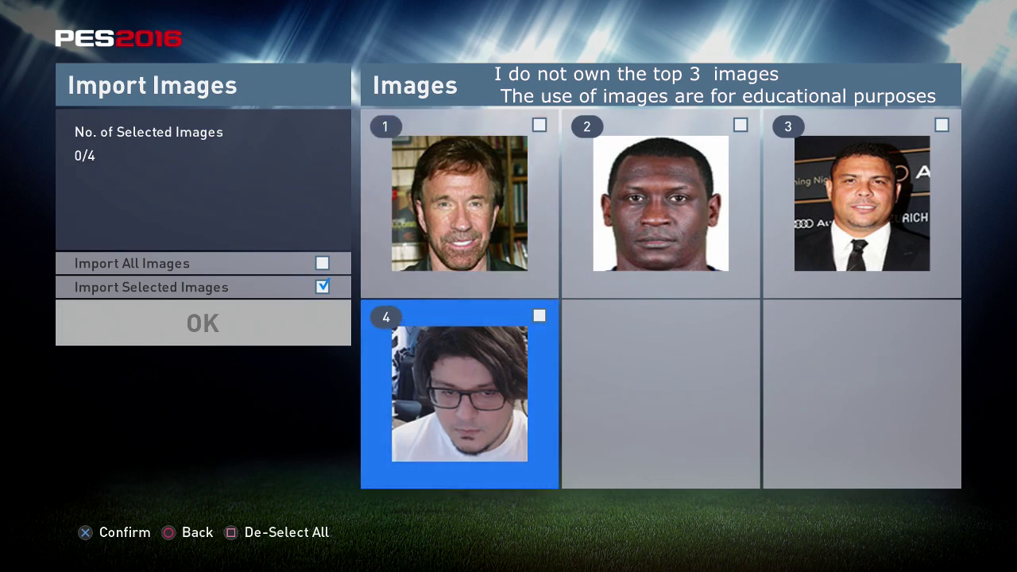
key(Up)
key(Right)
key(Right)
Step: Tick all four photos and start importing them as manager photos
key(Return)
key(Left)
key(Return)
key(Left)
key(Return)
key(Down)
key(Return)
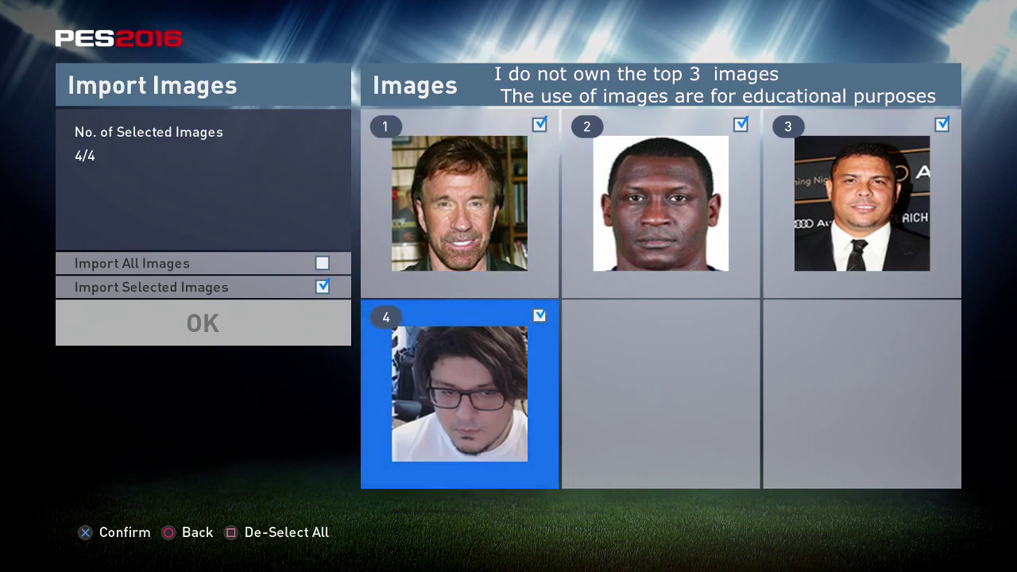
key(Left)
key(Return)
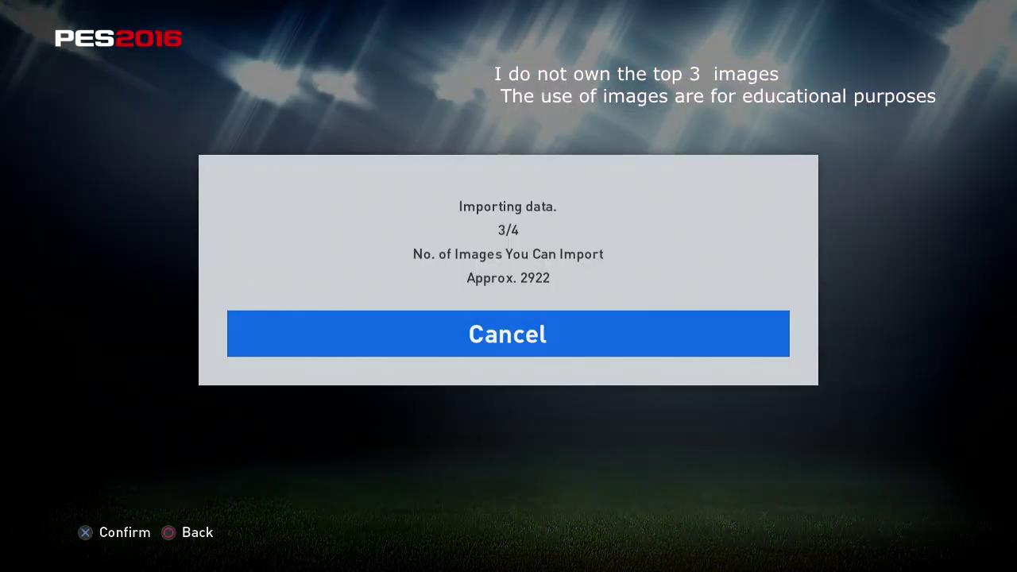